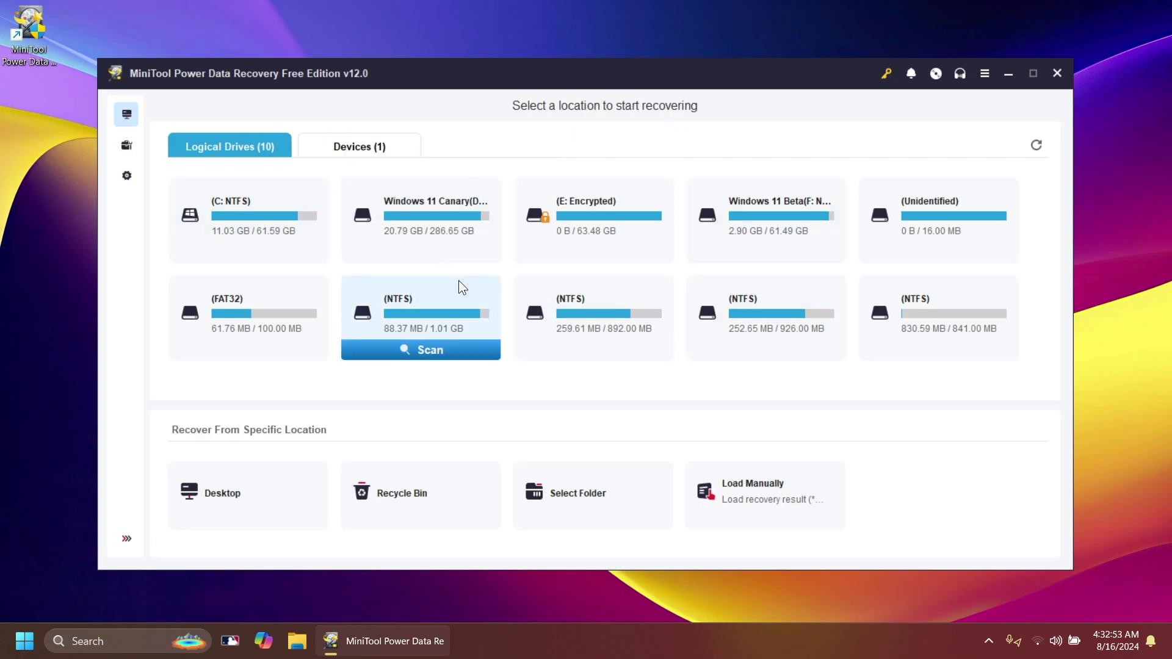
Step: Look at the Devices tab, then go back to the Logical Drives list
click(377, 146)
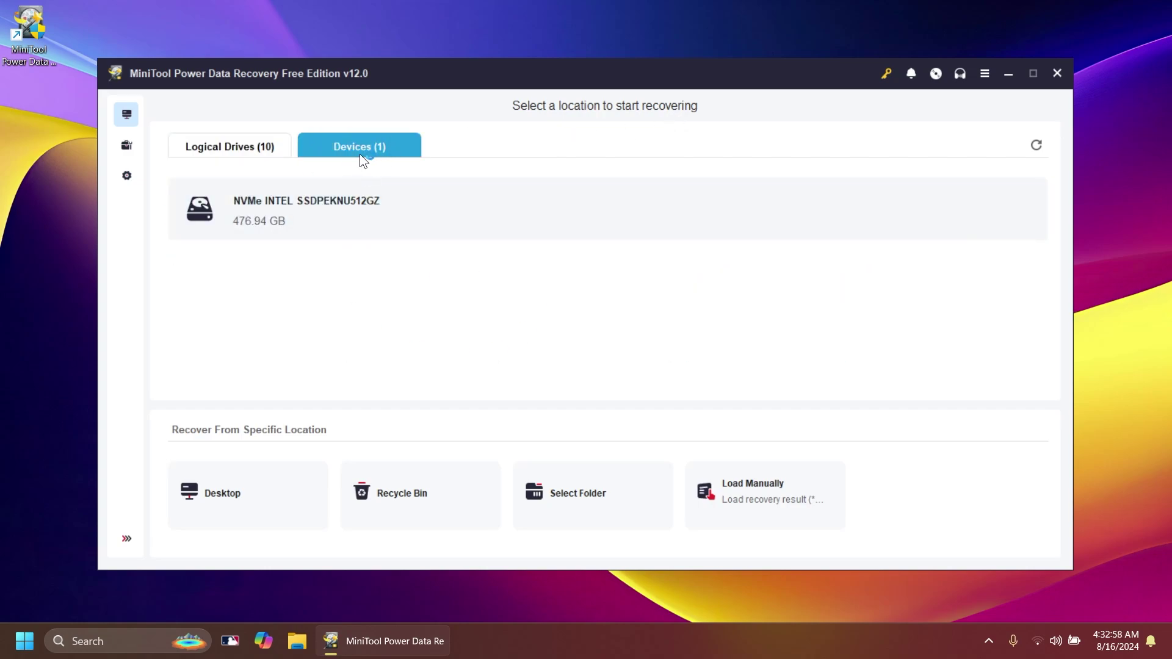
mouse_move(318, 214)
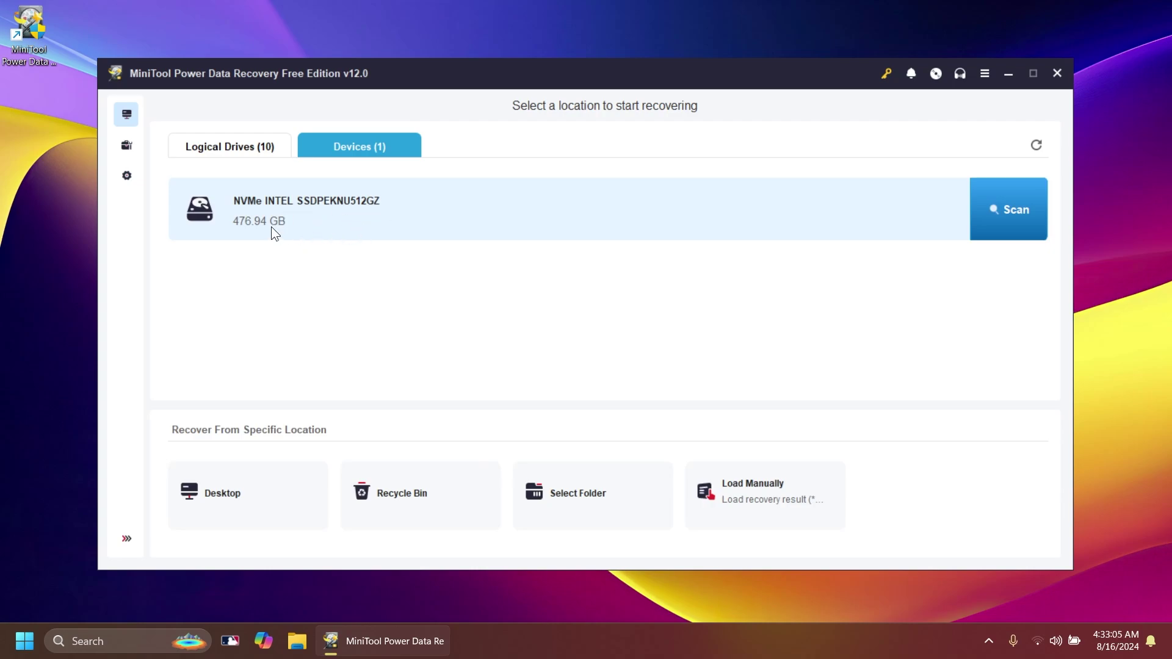
click(230, 147)
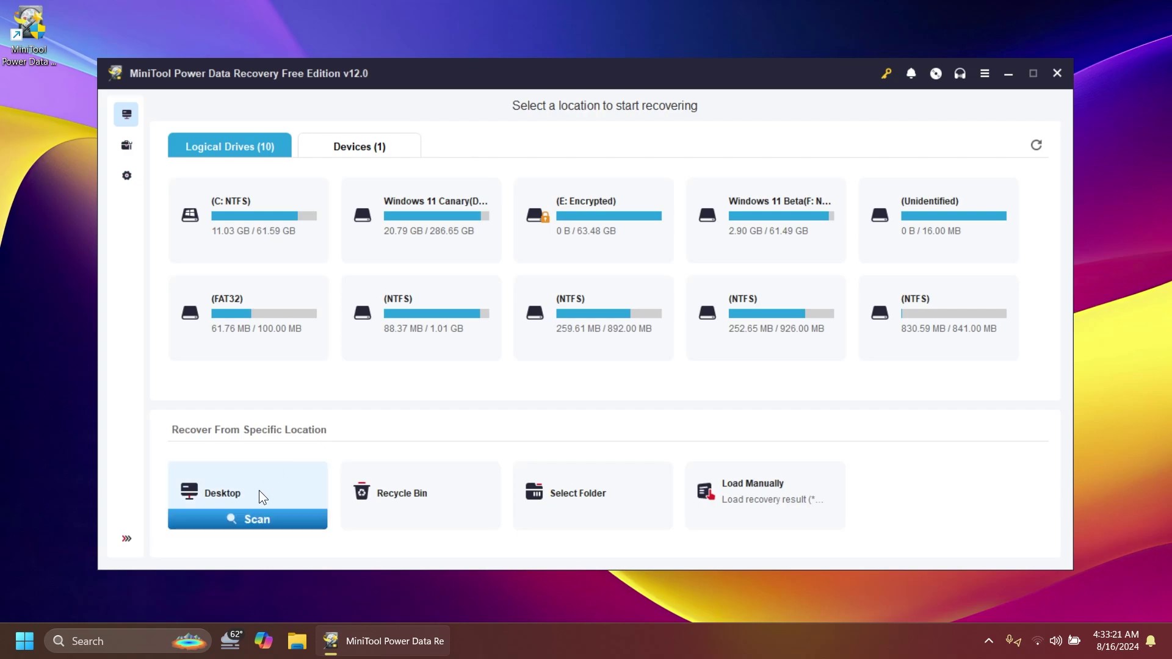
mouse_move(412, 489)
mouse_move(593, 488)
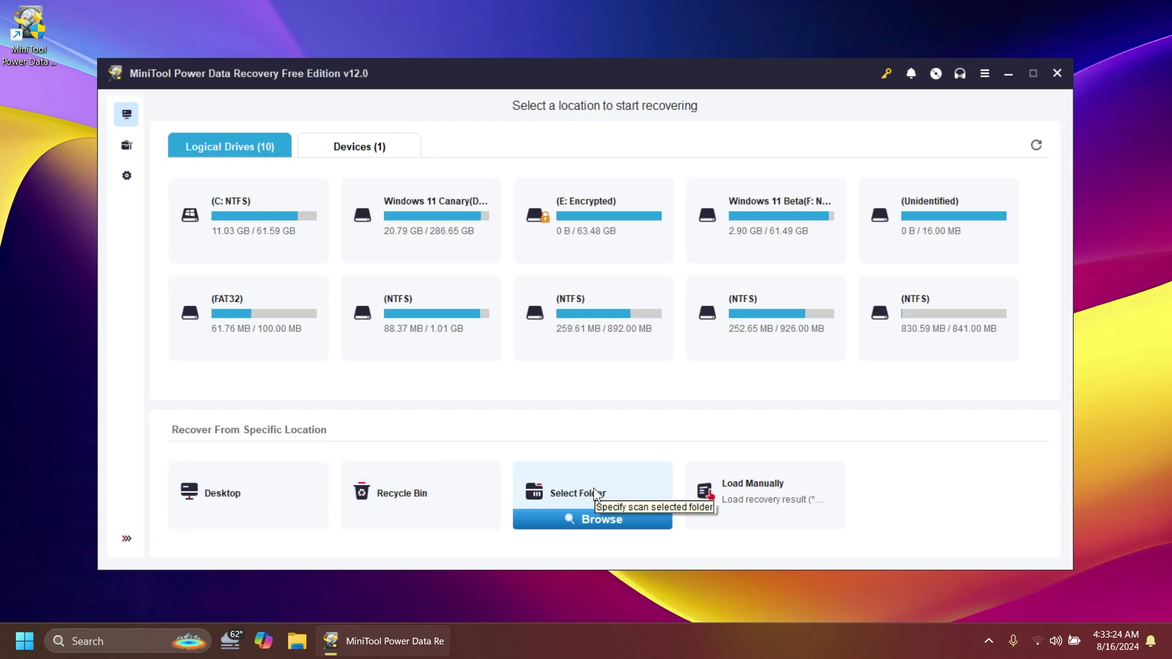
mouse_move(745, 491)
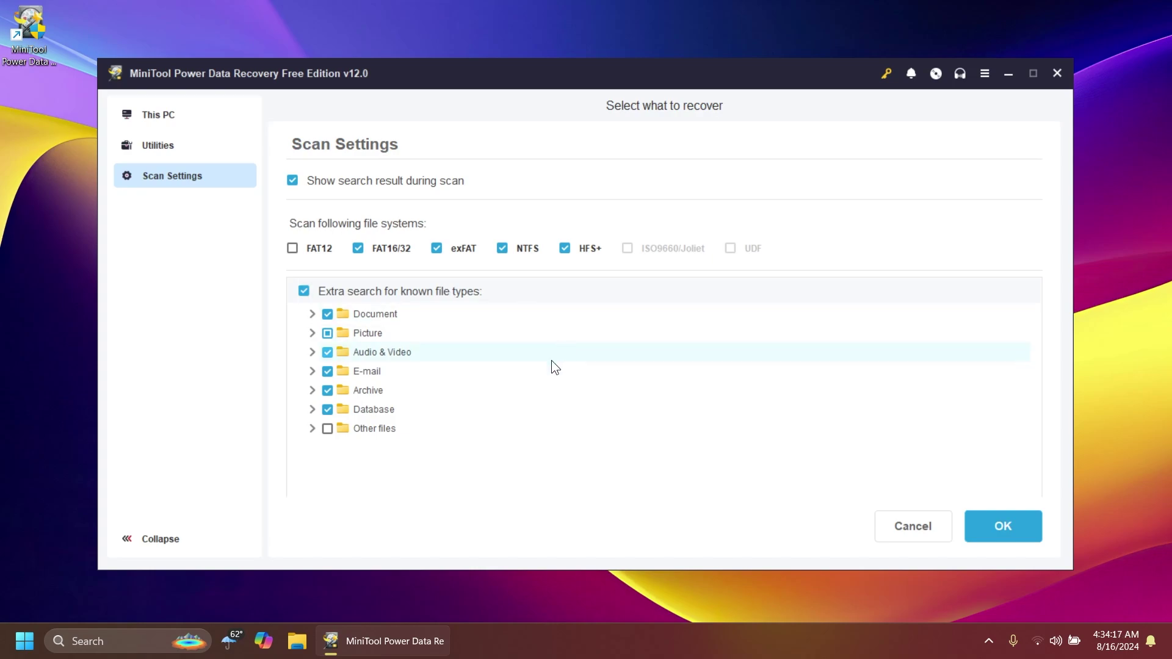
Step: Untick Document, Audio & Video, E-mail, Archive and Database in the known file-type search
click(328, 315)
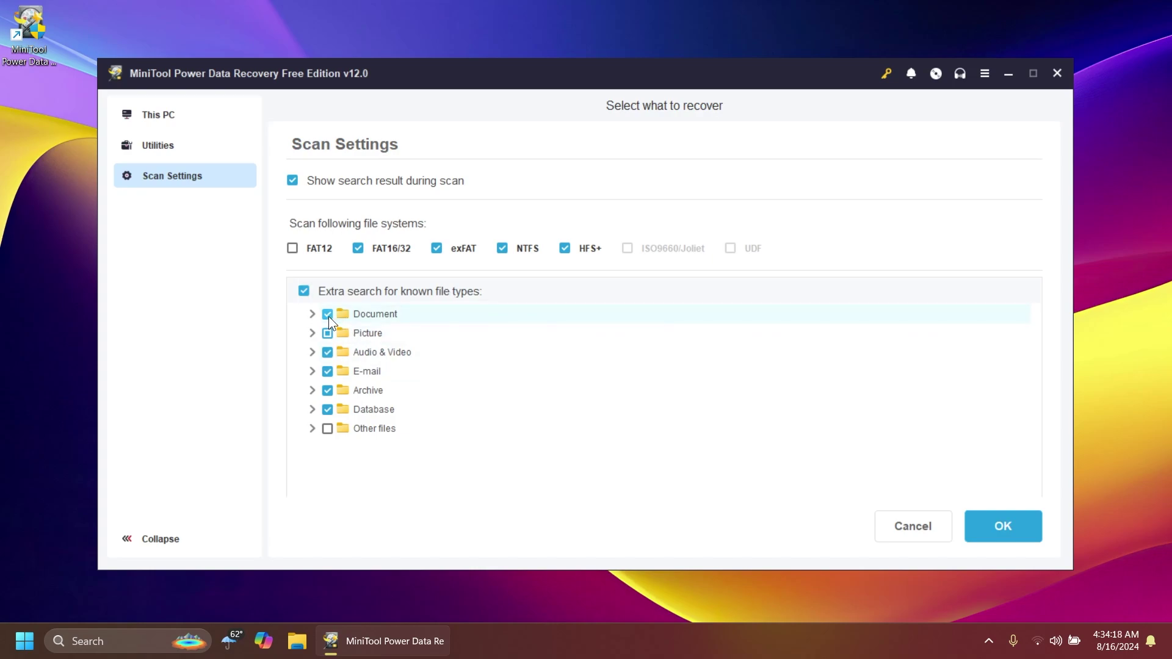
click(327, 352)
click(328, 372)
click(327, 390)
click(327, 407)
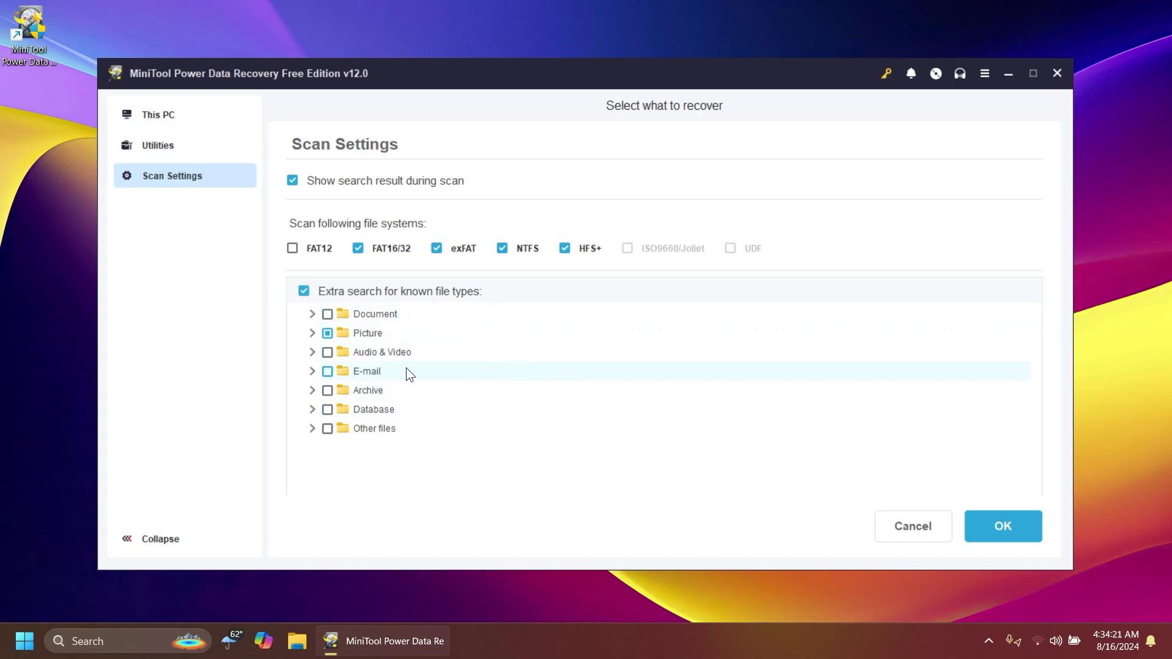
Step: Expand the Picture category, review its file types, then collapse it
click(312, 332)
scroll(431, 378, down, 3)
scroll(421, 378, up, 3)
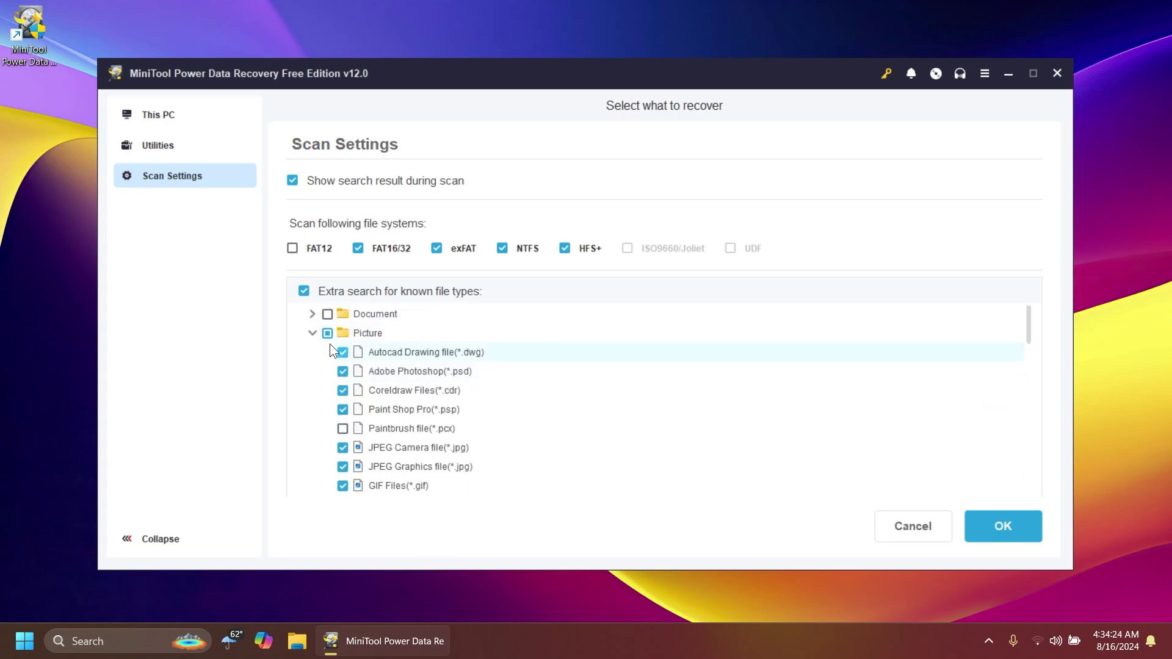
scroll(367, 338, down, 10)
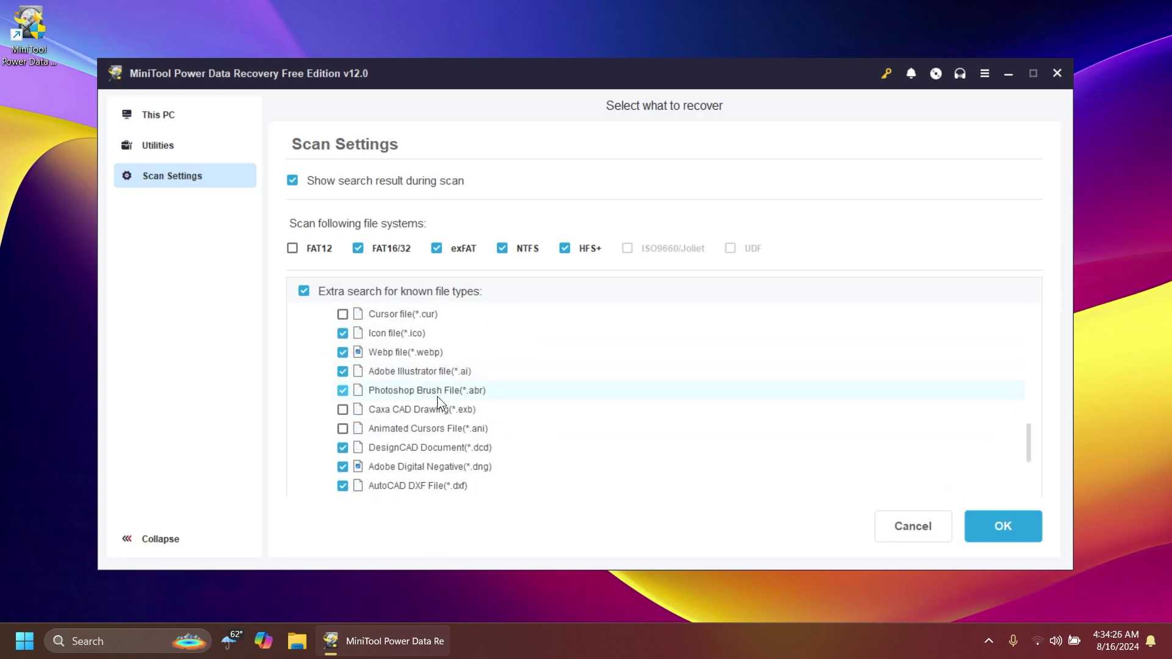
scroll(537, 403, down, 5)
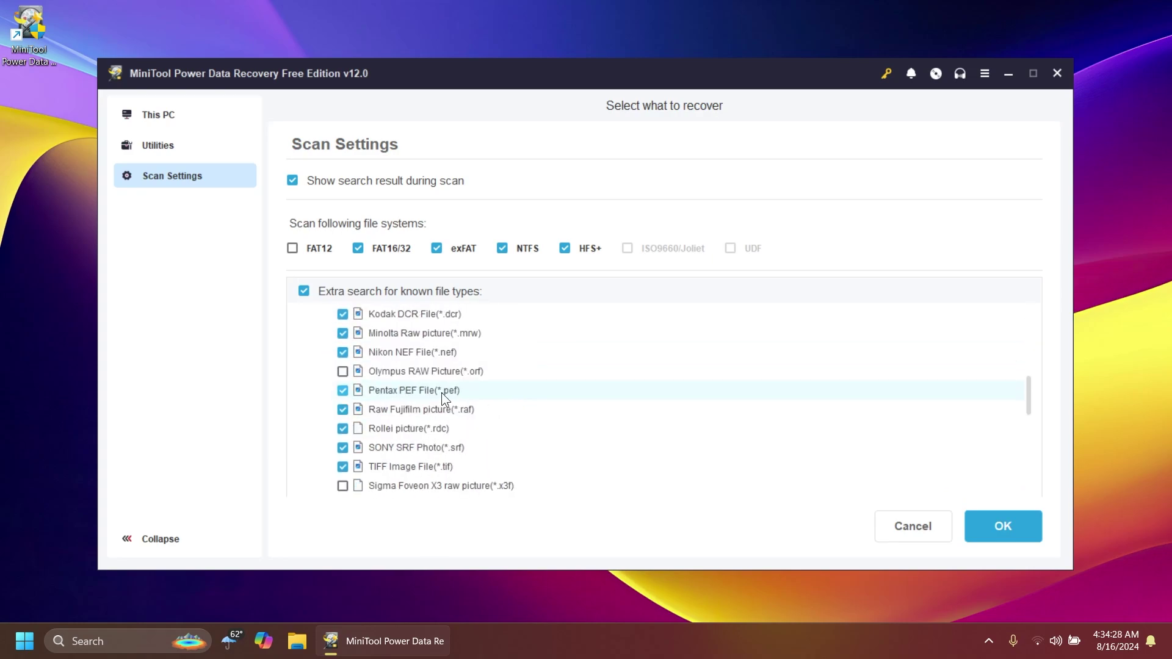
scroll(441, 393, up, 15)
scroll(367, 357, down, 2)
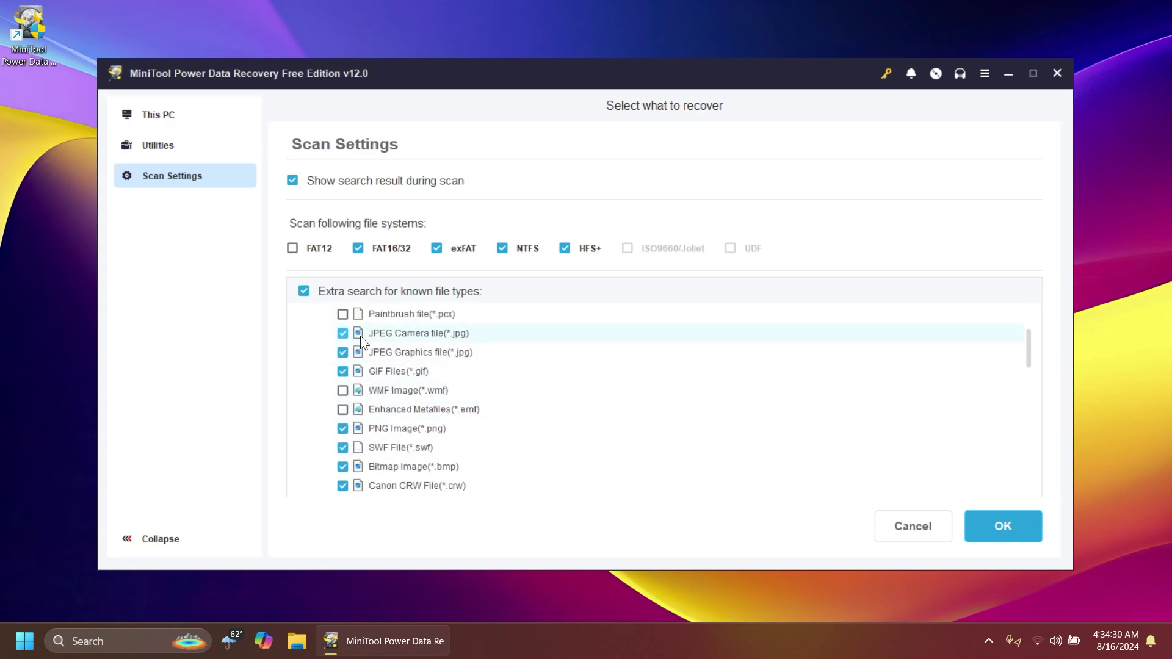
scroll(322, 309, up, 2)
click(312, 333)
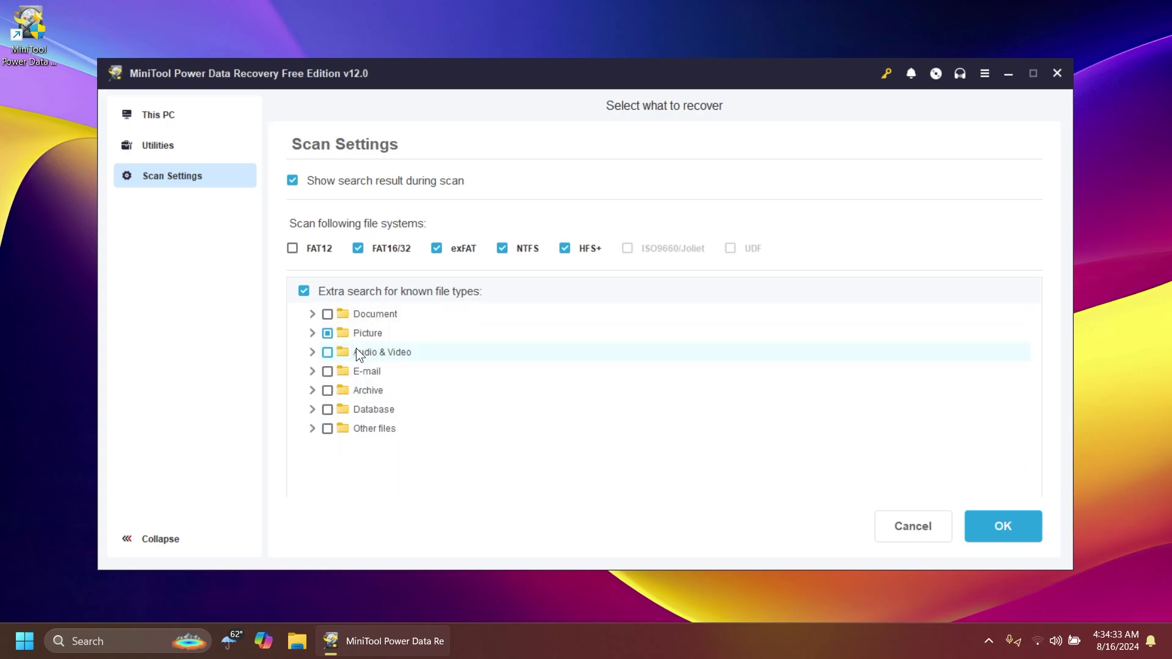
Step: Expand Audio & Video to review its file types, then collapse it
click(310, 352)
scroll(460, 366, down, 6)
scroll(462, 387, up, 6)
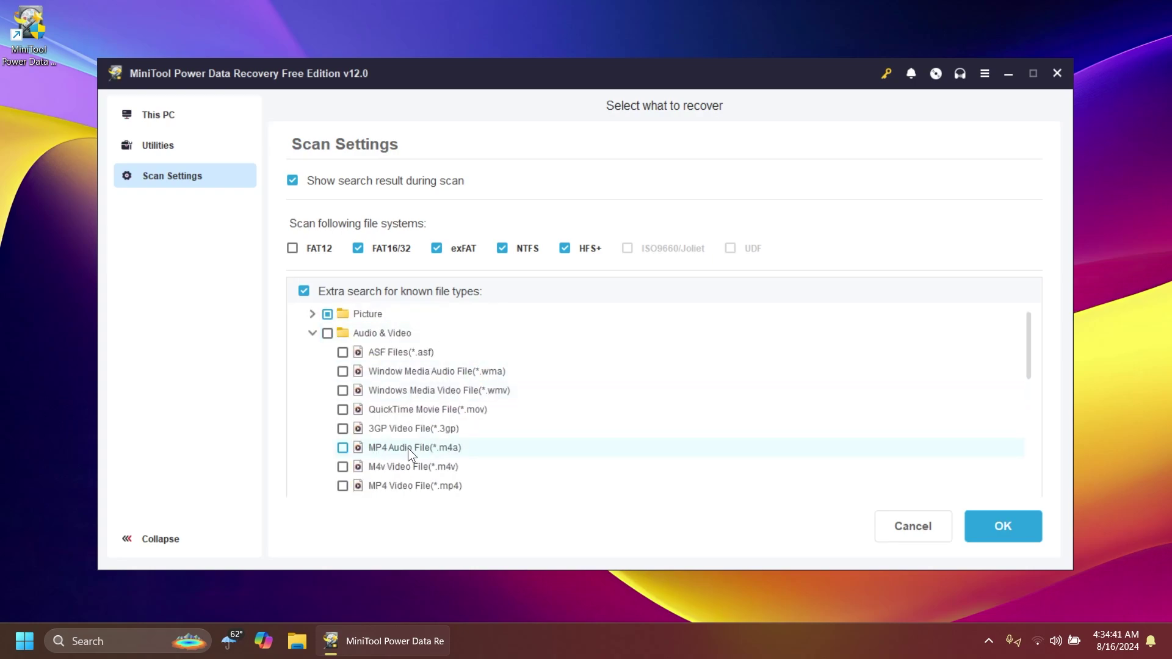
scroll(406, 448, down, 5)
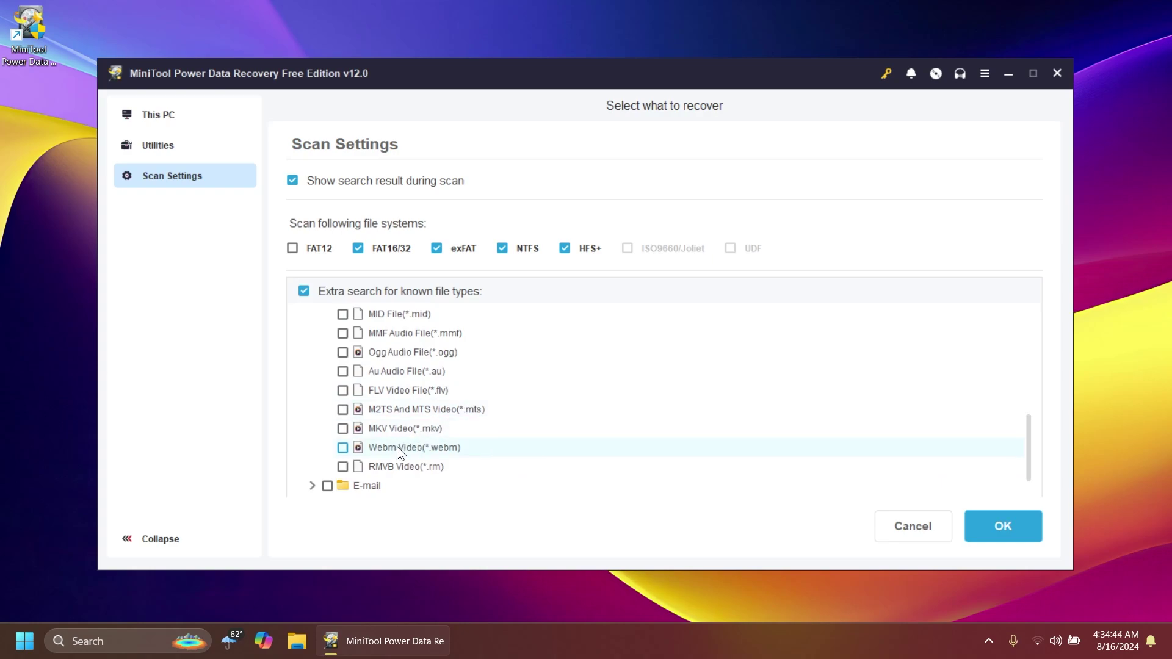
scroll(391, 439, up, 6)
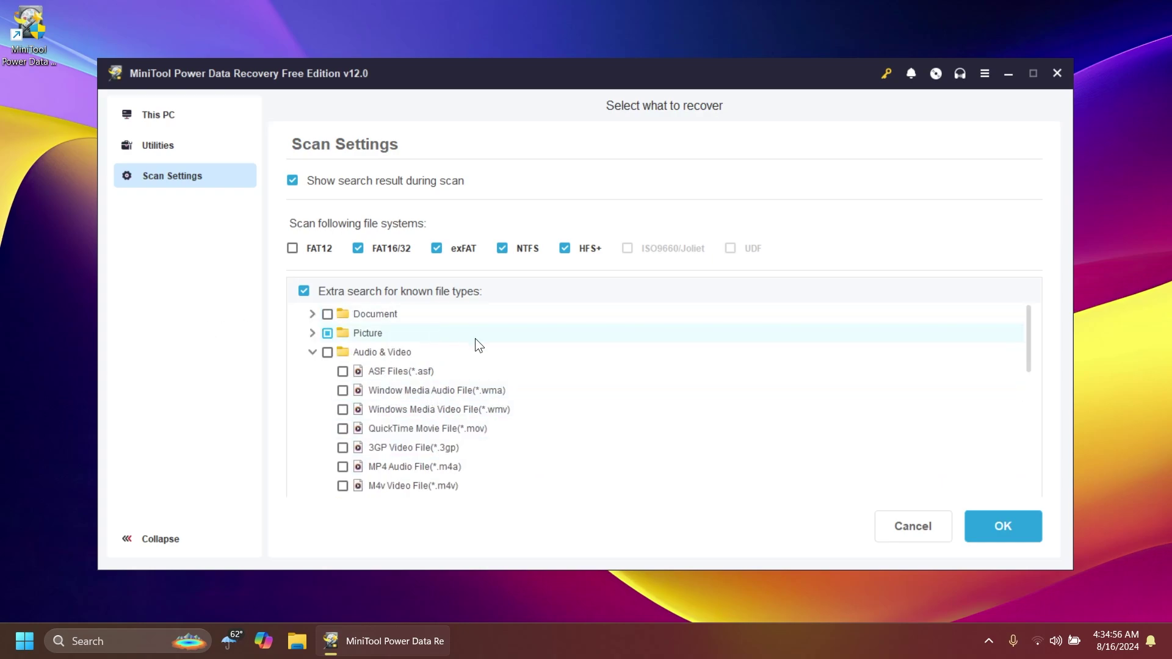
click(311, 352)
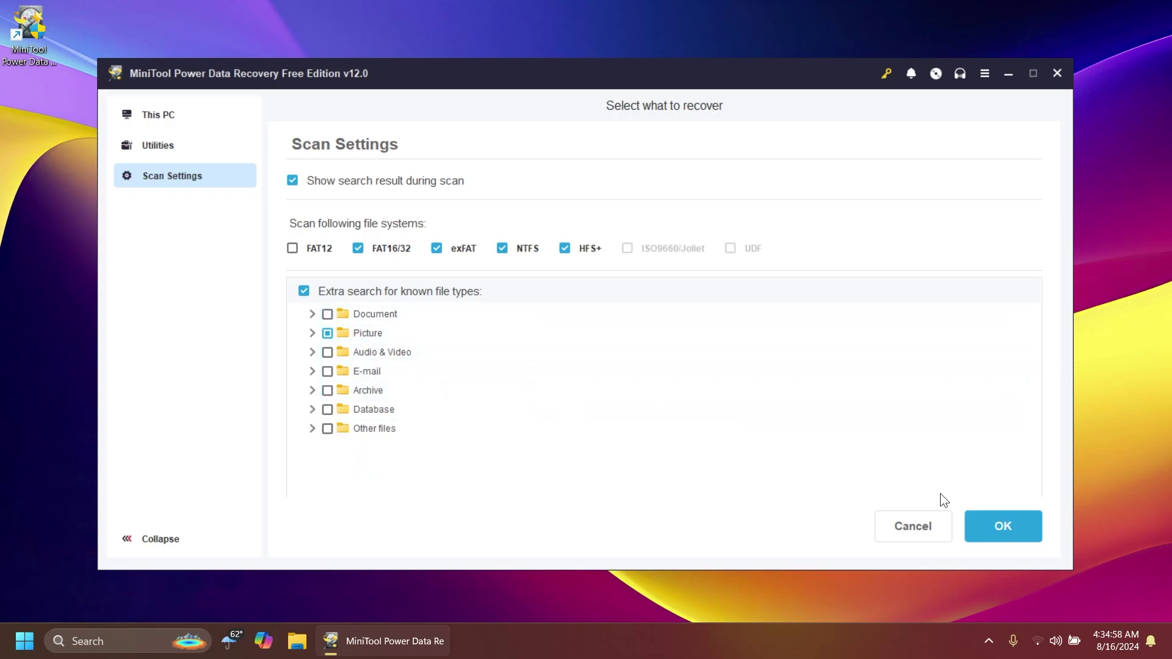
Step: Confirm the scan settings and start scanning the C: drive
click(976, 525)
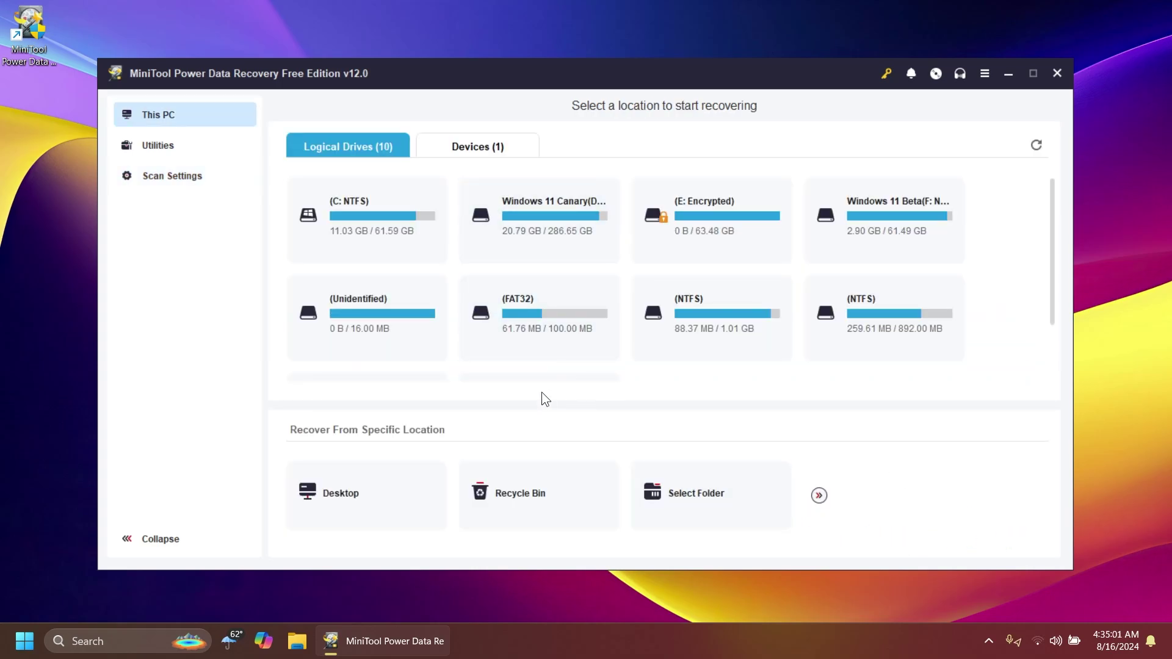
mouse_move(348, 201)
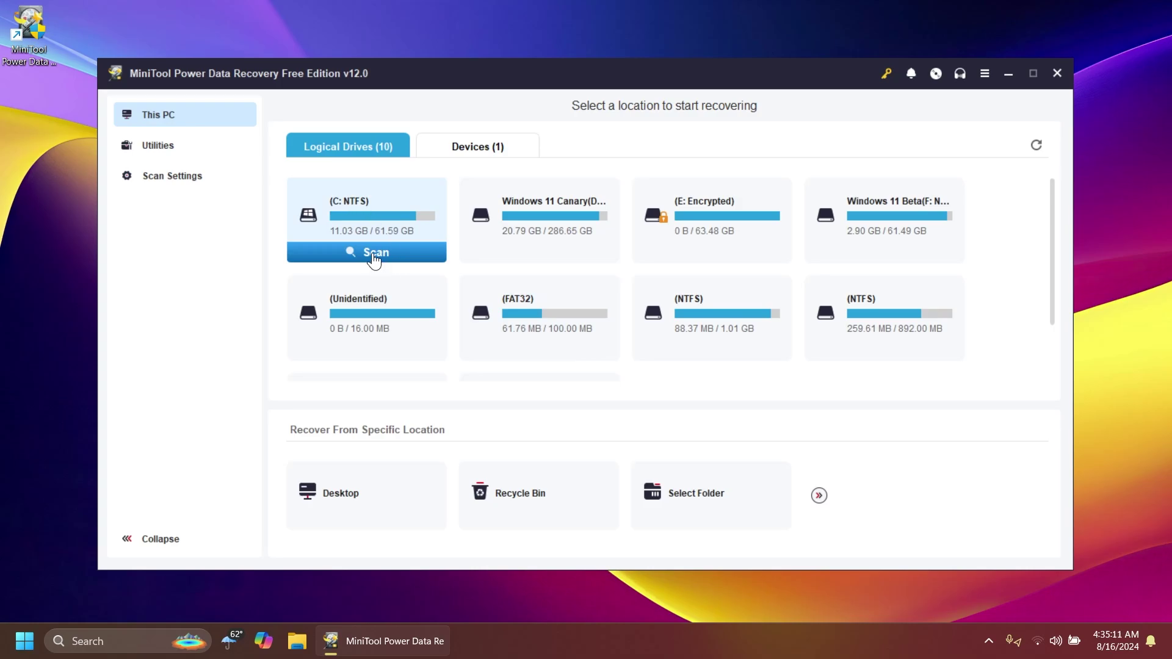
click(374, 255)
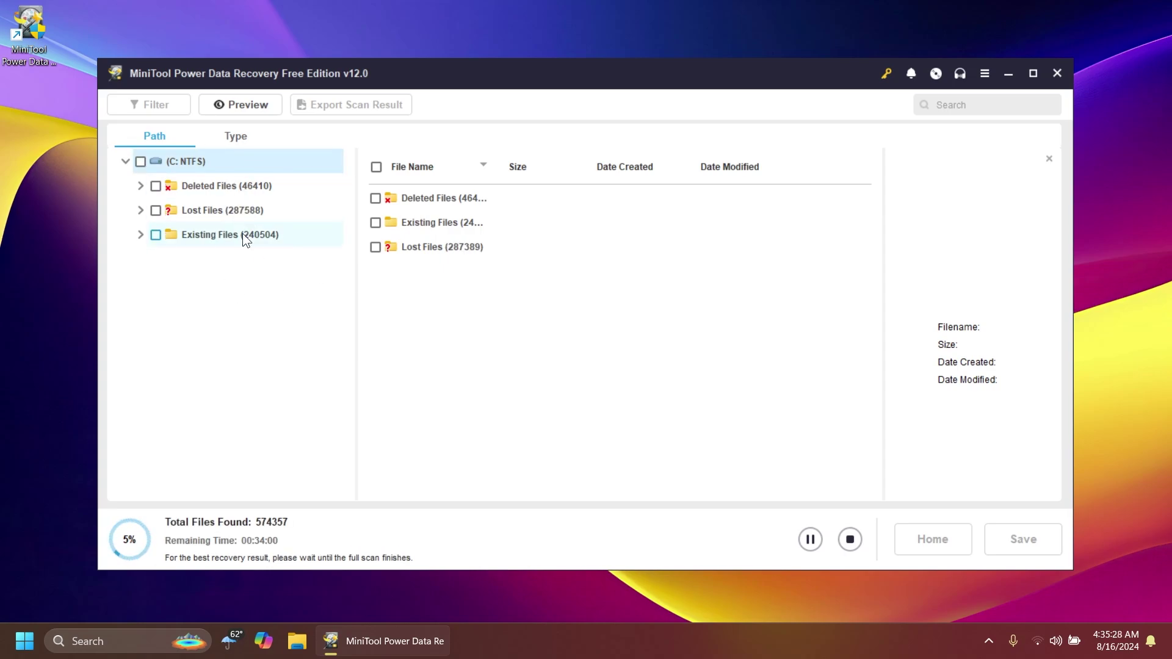
Step: Switch between the Type and Path result views, then pause the scan on the Path view
click(237, 138)
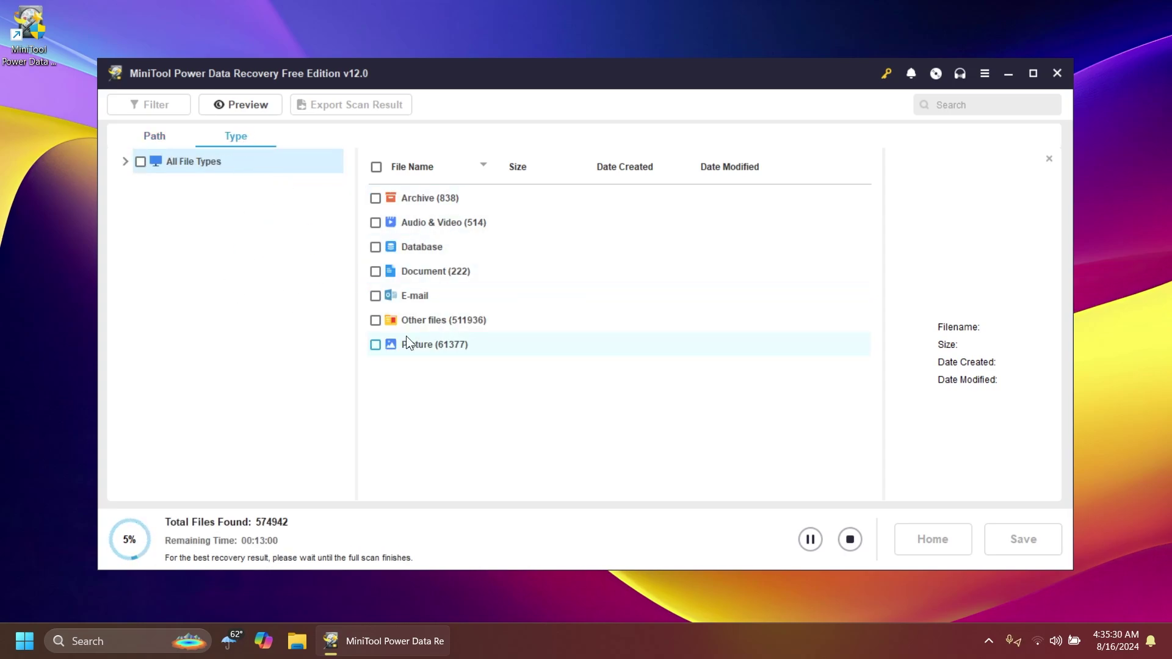
click(154, 135)
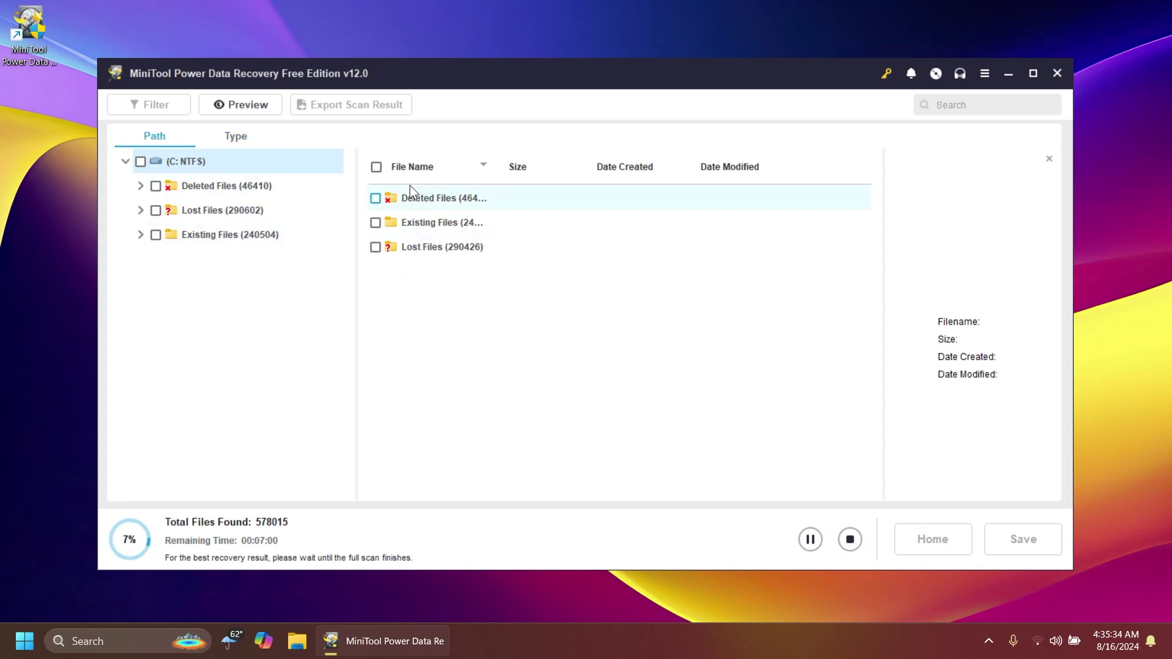
click(240, 140)
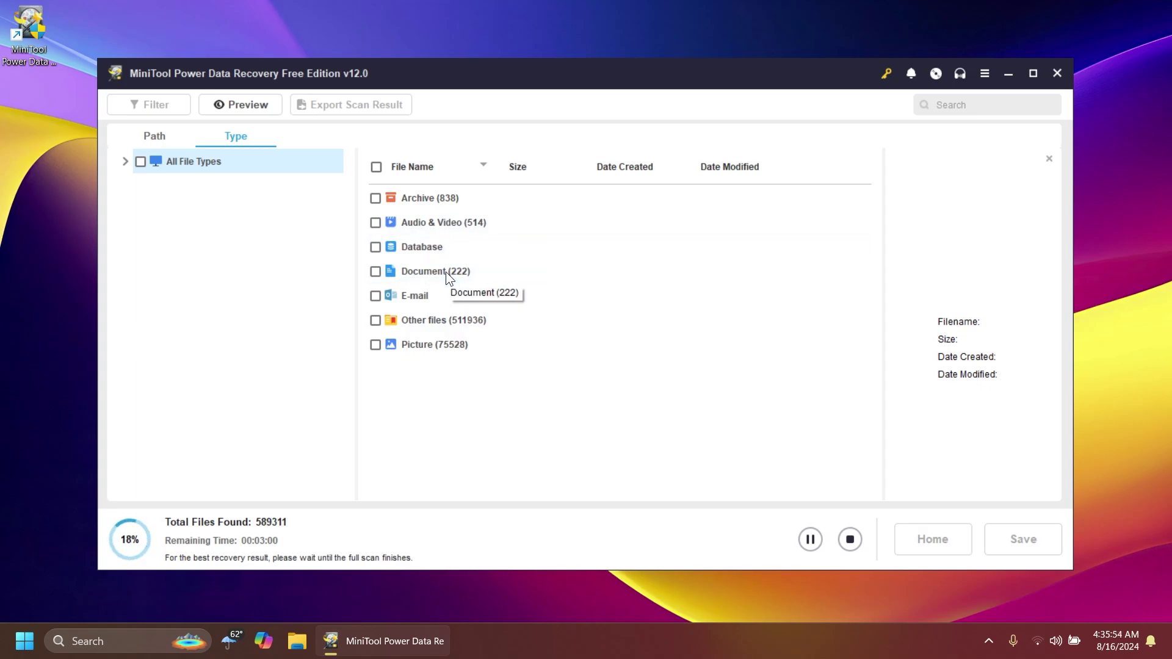
click(175, 143)
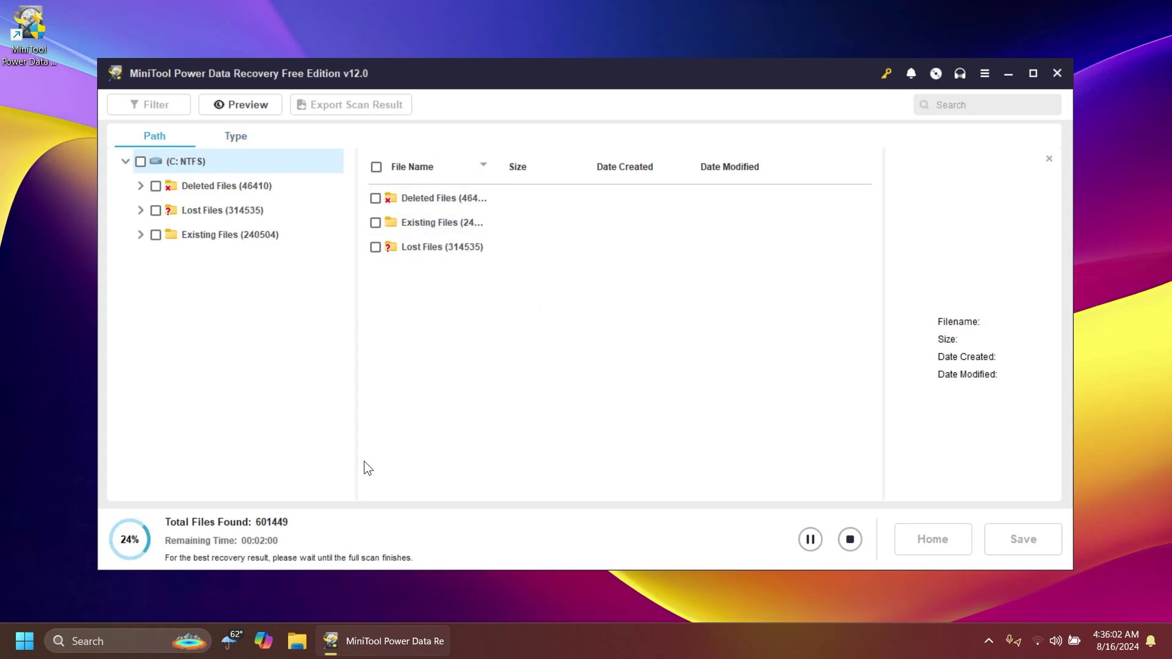
click(806, 543)
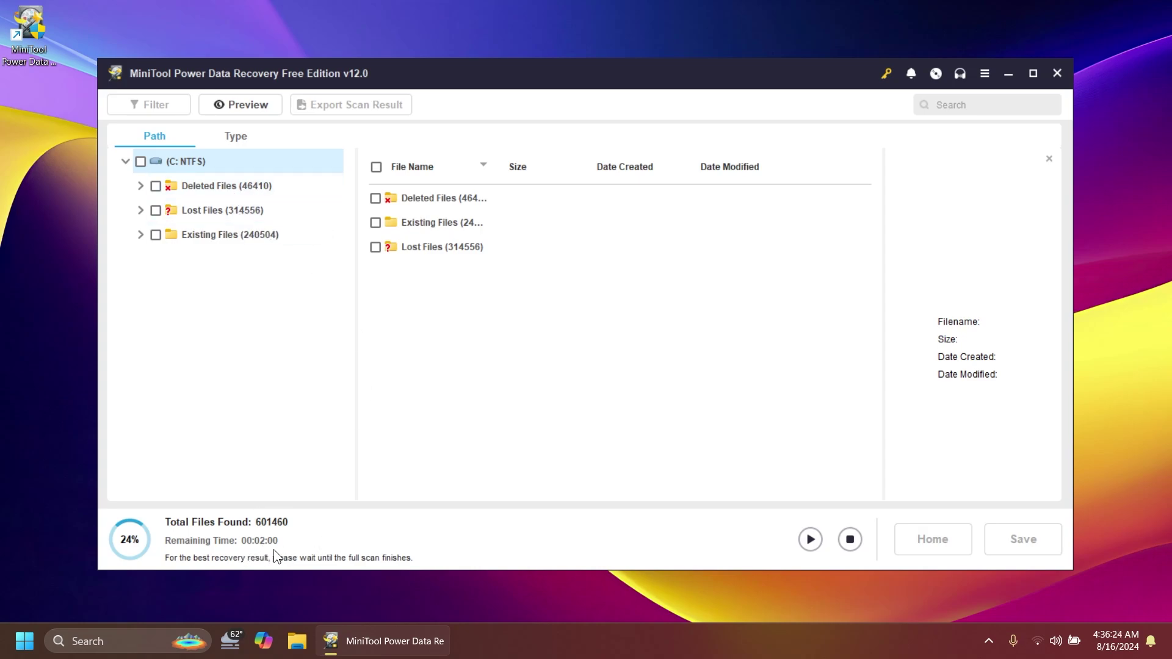
Step: Stop the scan, show results by type and open the Picture category's subtypes
click(849, 539)
click(558, 351)
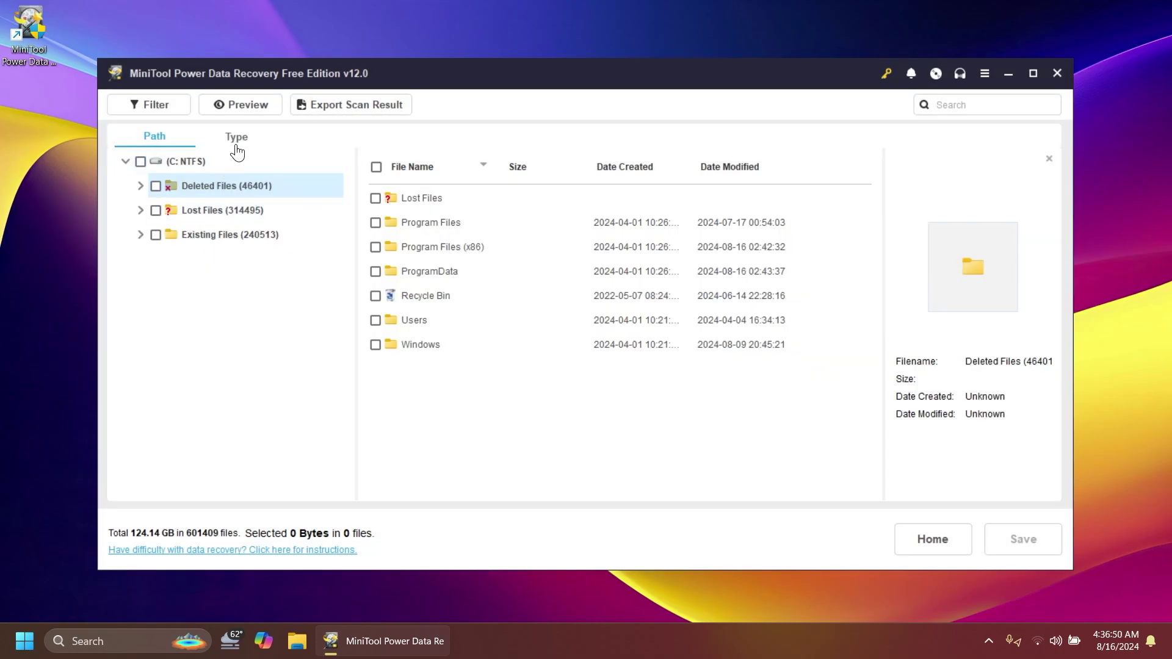
click(234, 137)
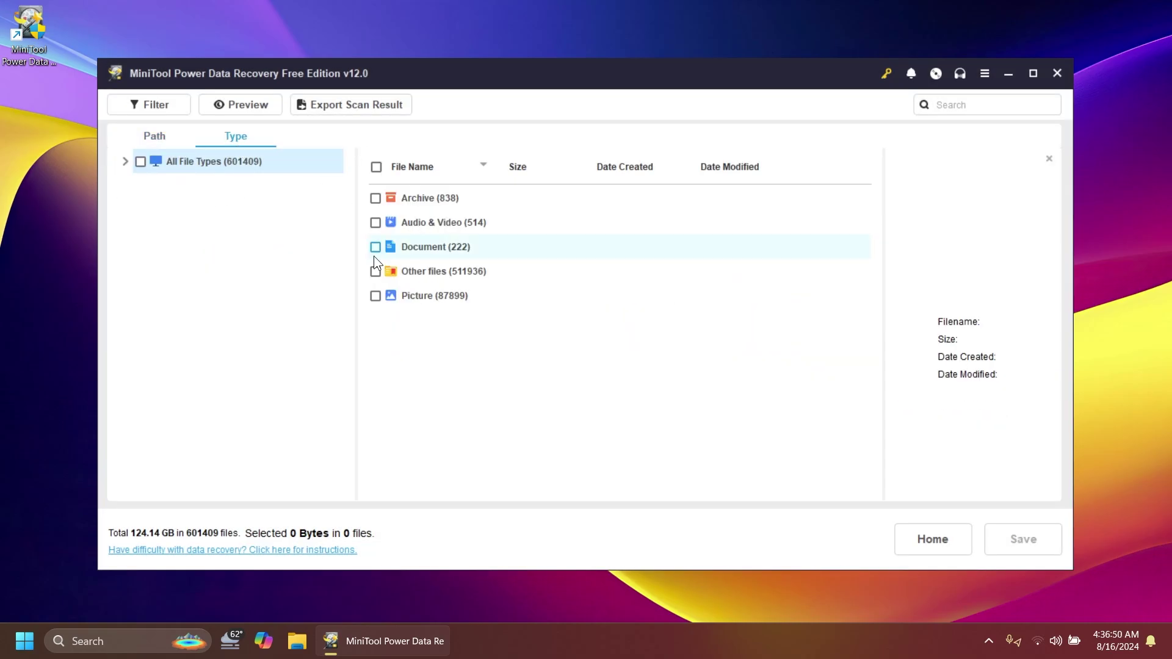
click(376, 296)
double_click(440, 298)
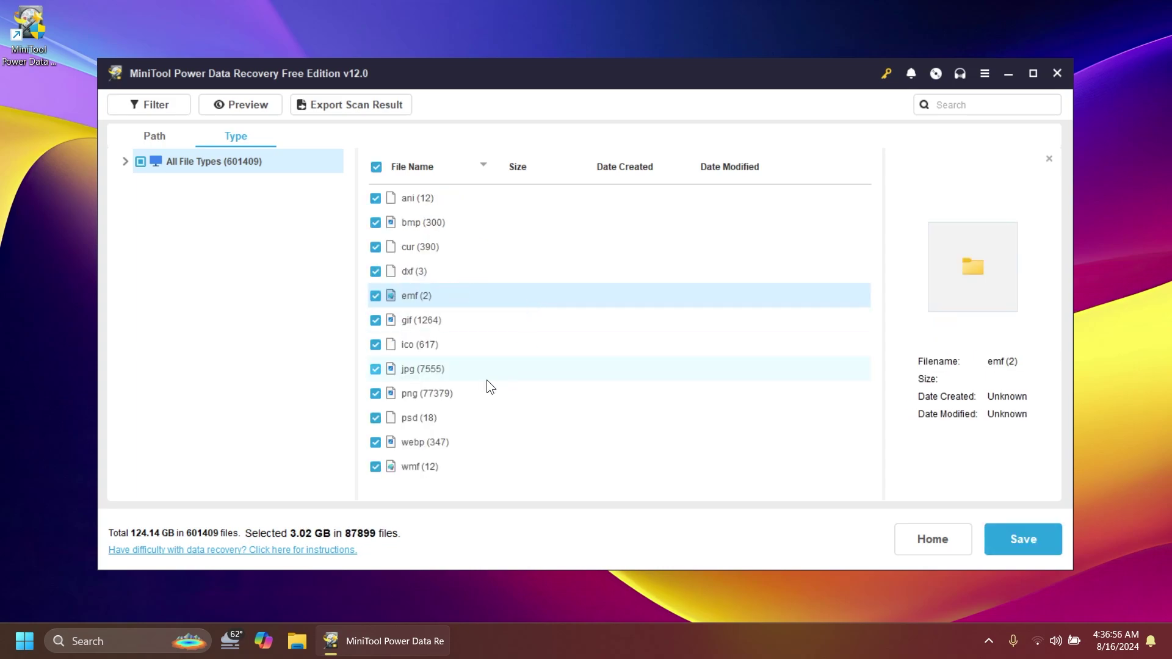
click(478, 255)
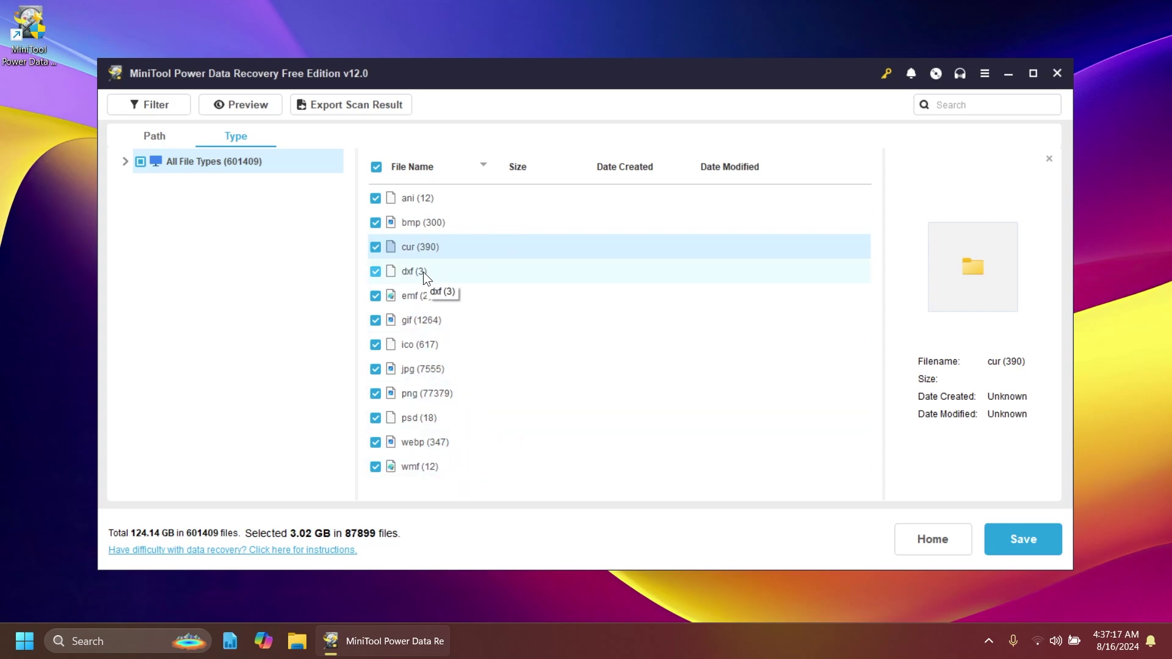
Step: Unmark every picture subtype, then mark only bmp (300) for recovery
click(376, 198)
click(375, 222)
click(376, 247)
click(375, 271)
click(375, 320)
click(376, 344)
click(375, 369)
click(375, 393)
click(376, 418)
click(375, 442)
click(374, 466)
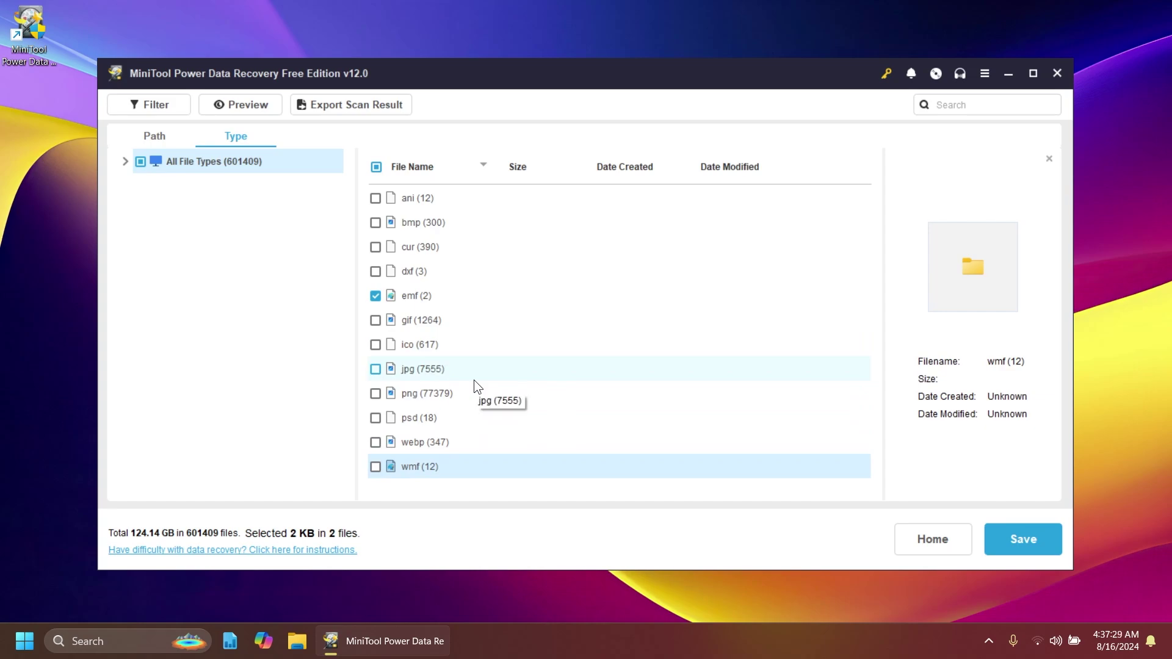
click(375, 296)
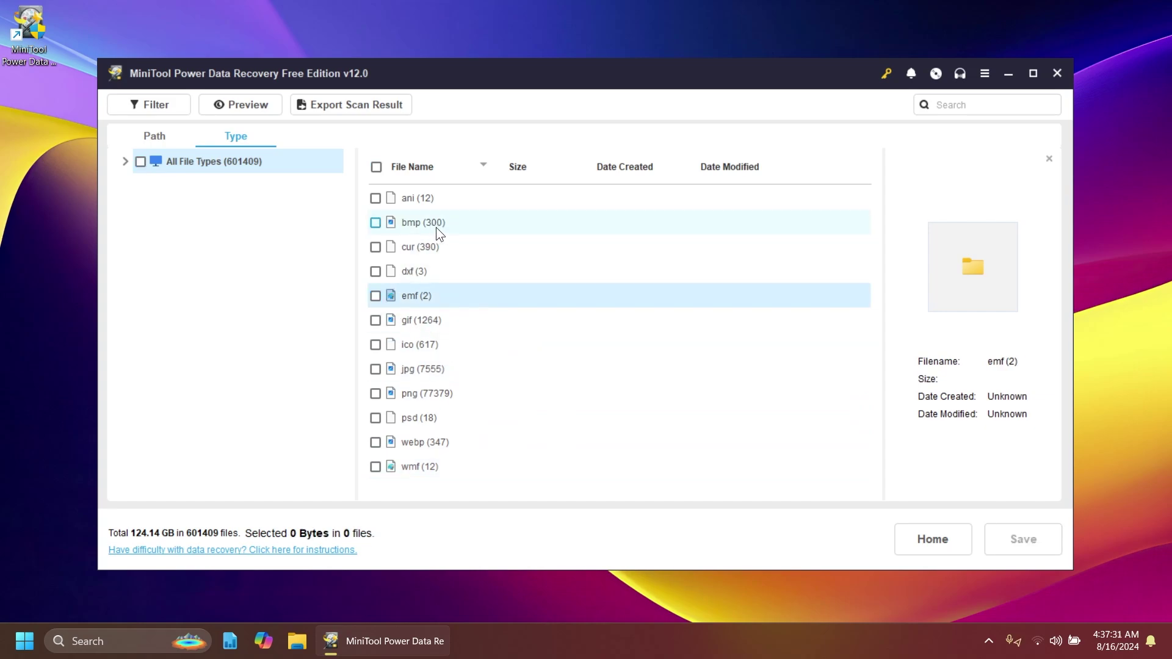
click(375, 224)
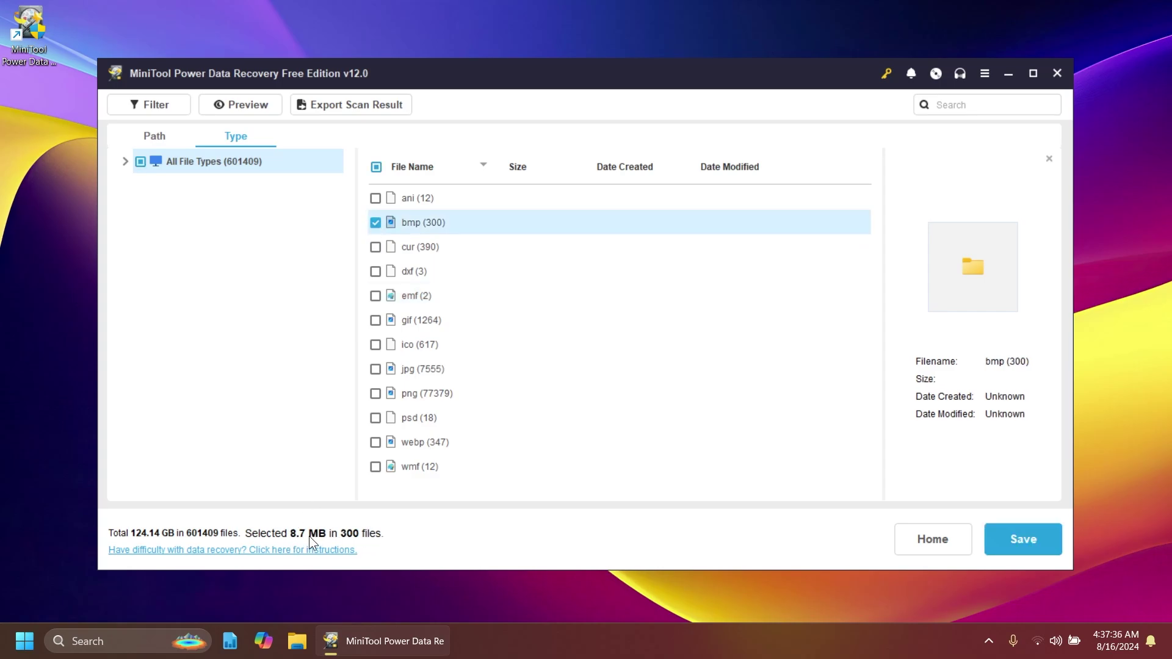
Step: Save the marked bmp files to the Desktop and dismiss the Recovery Completed notice
click(1033, 547)
click(467, 185)
click(559, 473)
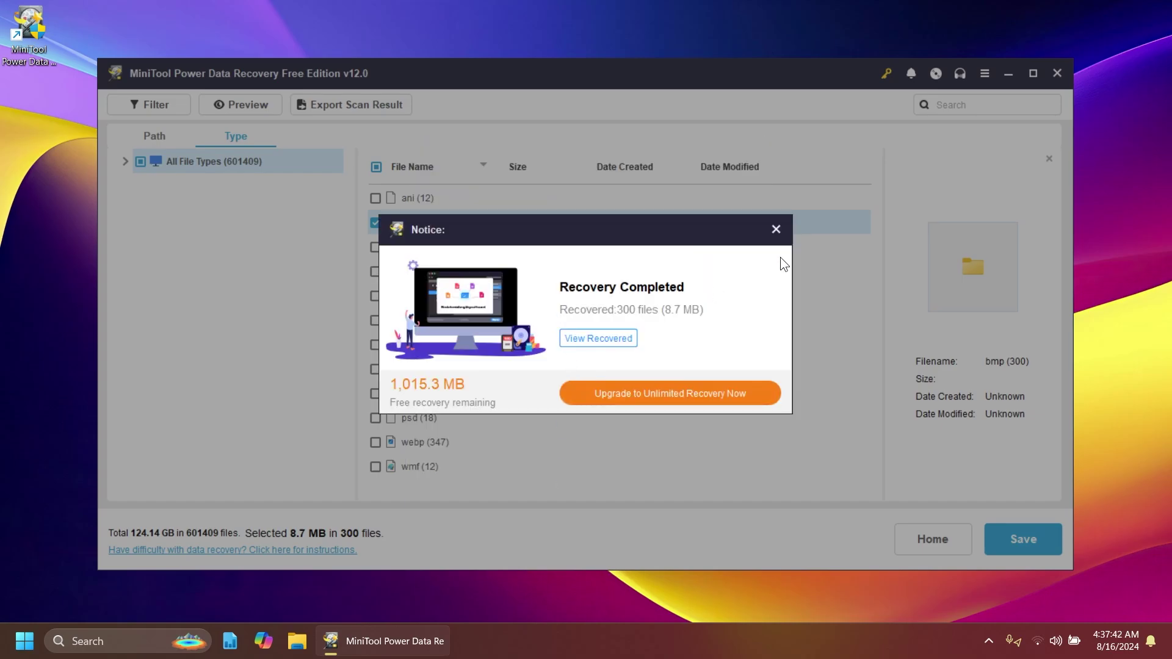
click(775, 229)
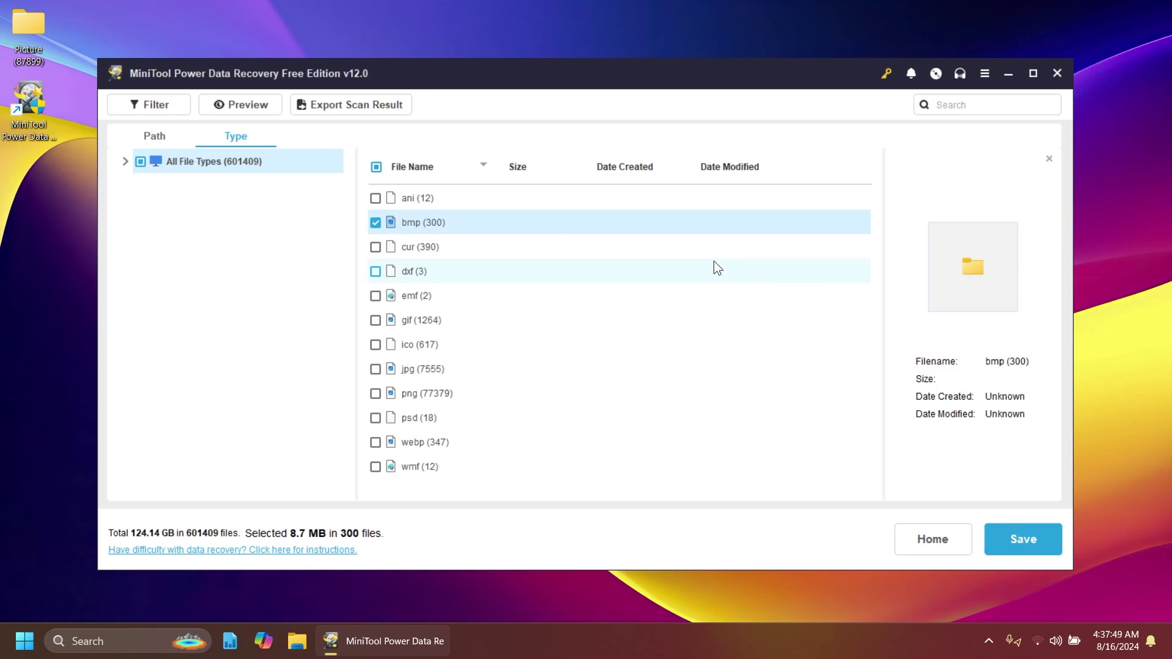
Step: Minimise the program, open the Picture (87899) desktop folder and scroll through the bmp files
click(1008, 73)
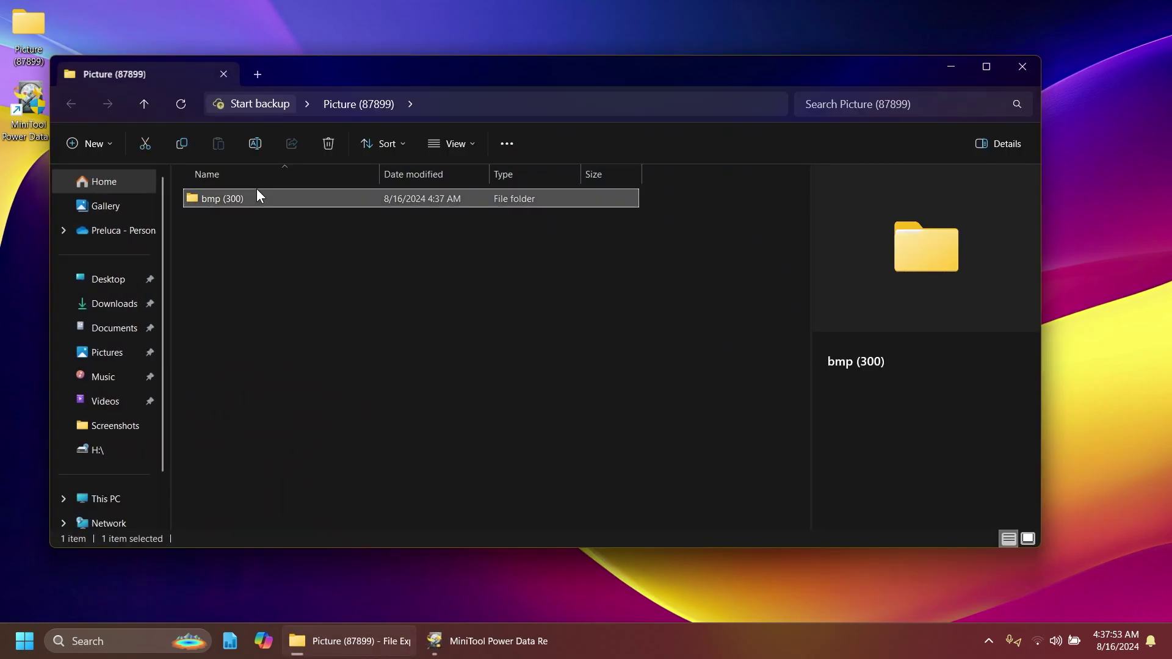
double_click(256, 188)
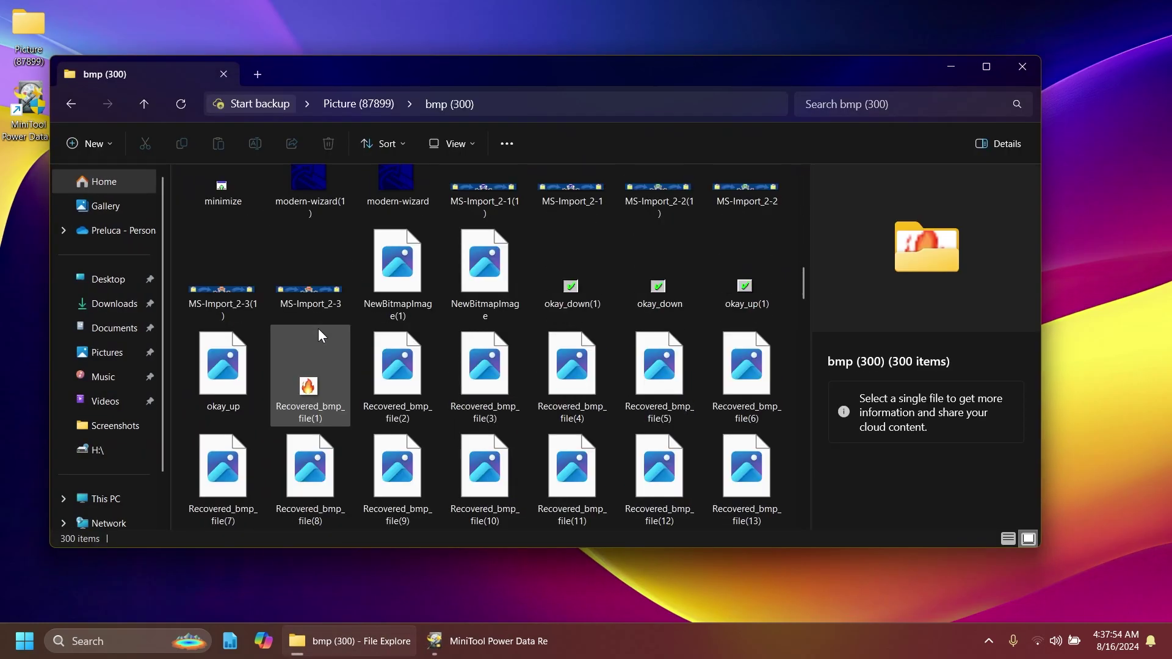
scroll(318, 329, down, 15)
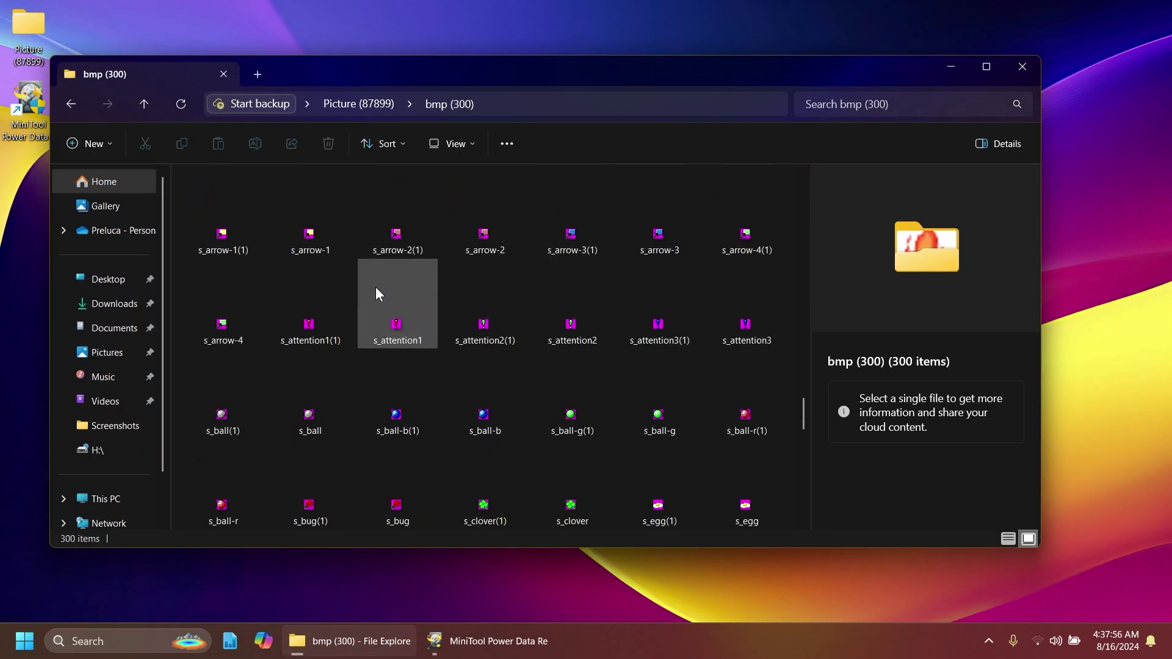
scroll(375, 287, down, 5)
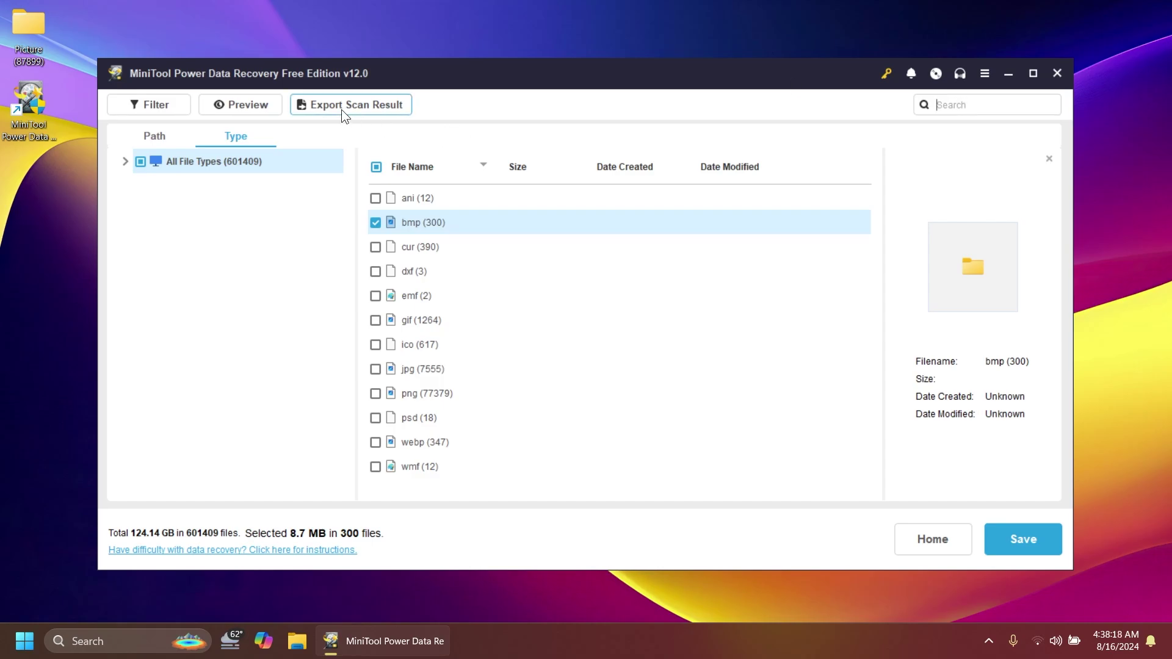
Step: Try previewing the bmp folder, then open the file type, date, size and category filters
click(240, 108)
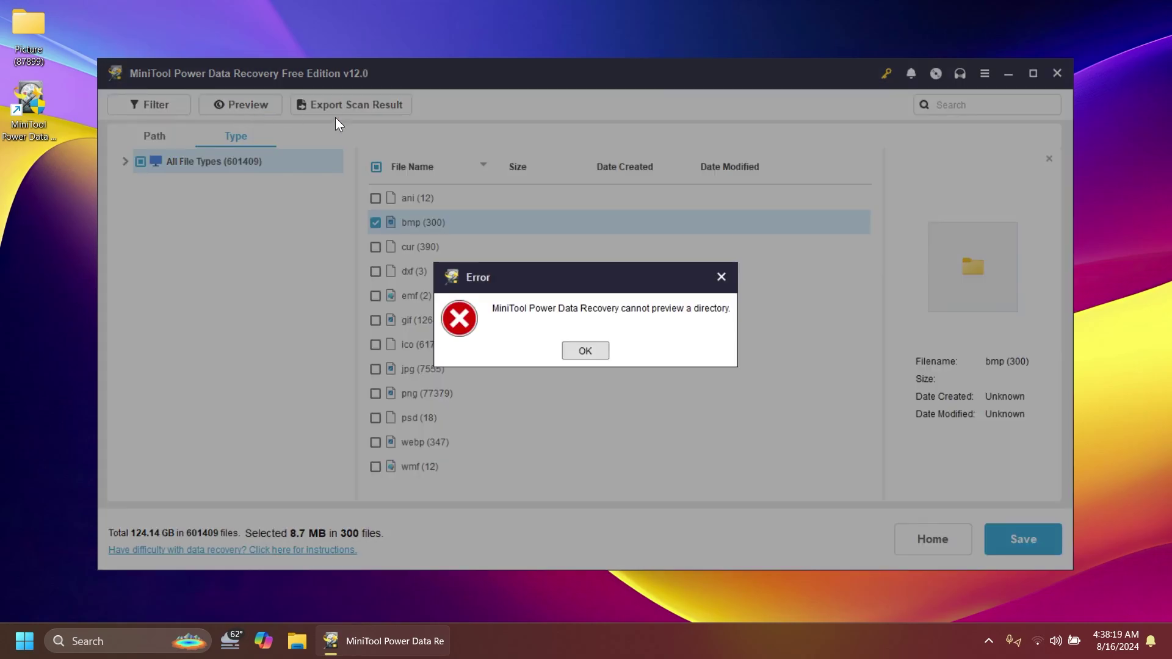
click(604, 353)
click(151, 105)
click(246, 137)
click(437, 137)
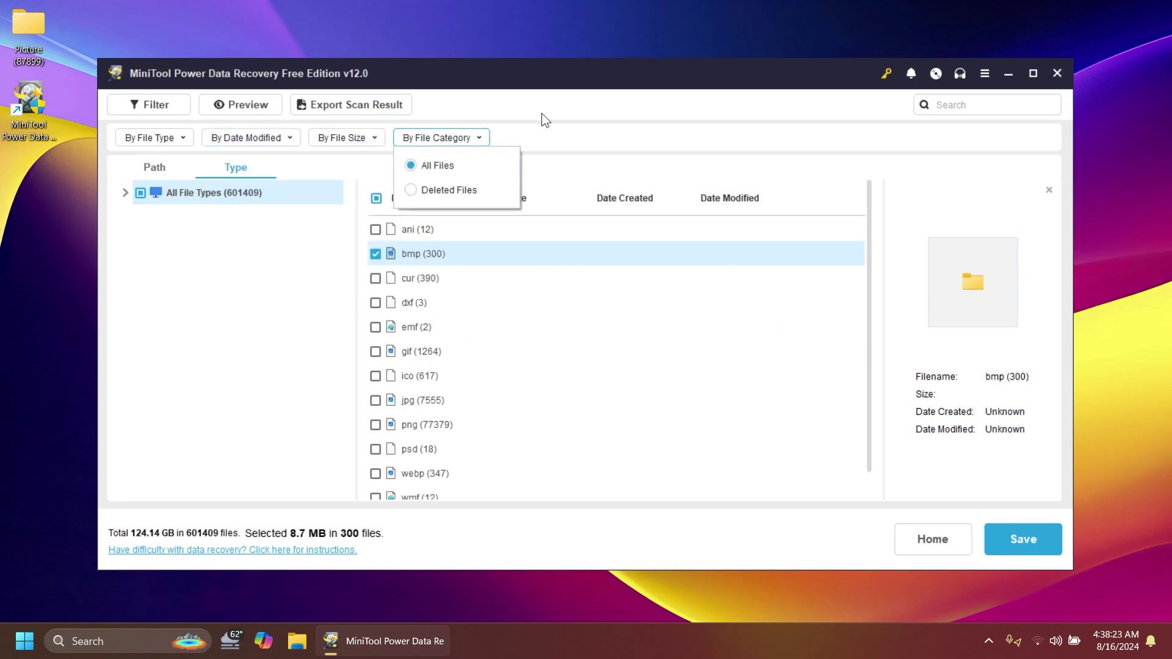
click(147, 138)
click(247, 137)
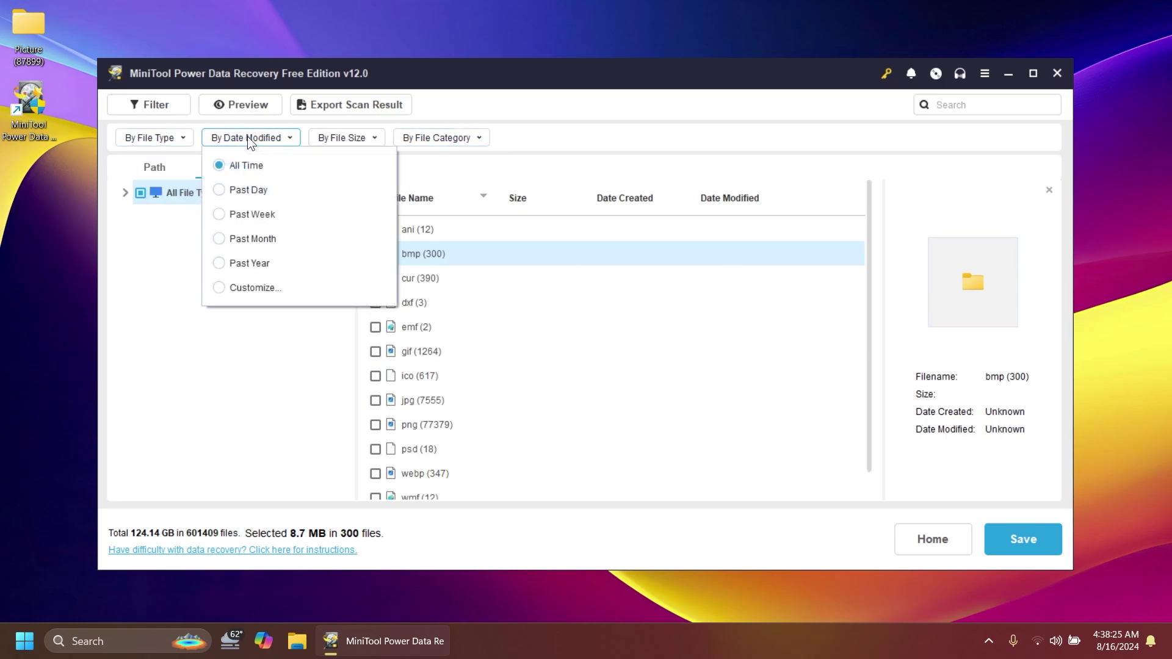
click(352, 135)
click(457, 138)
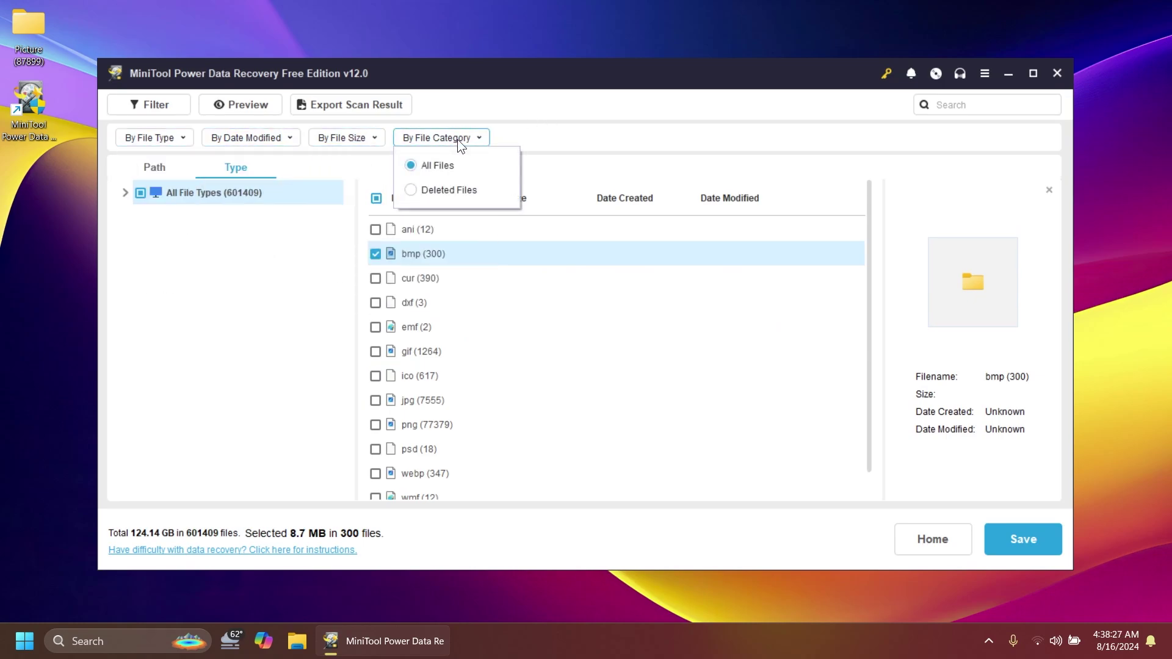
click(559, 134)
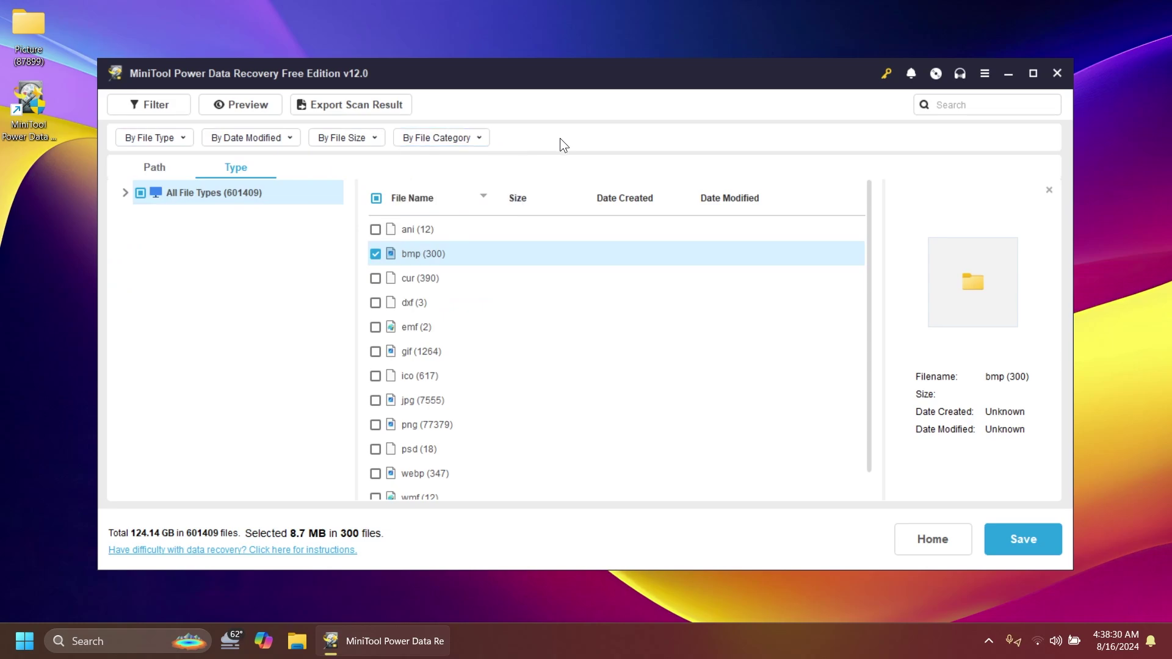